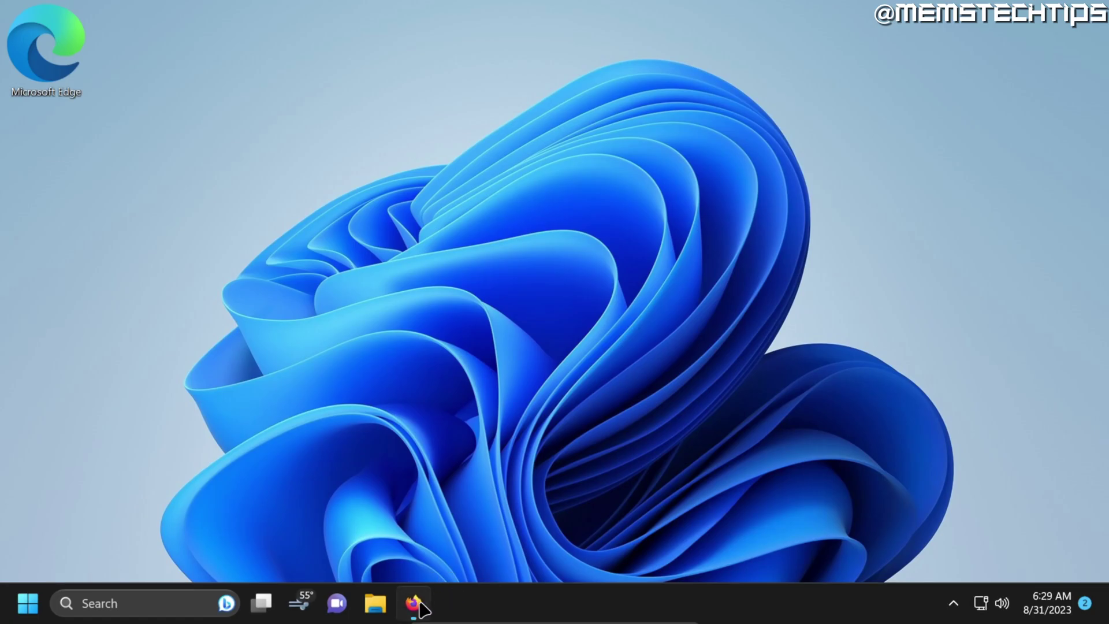
Download the WinRAR installer winrar-x64-623.exe via the download page's 'click here' link.
click(415, 602)
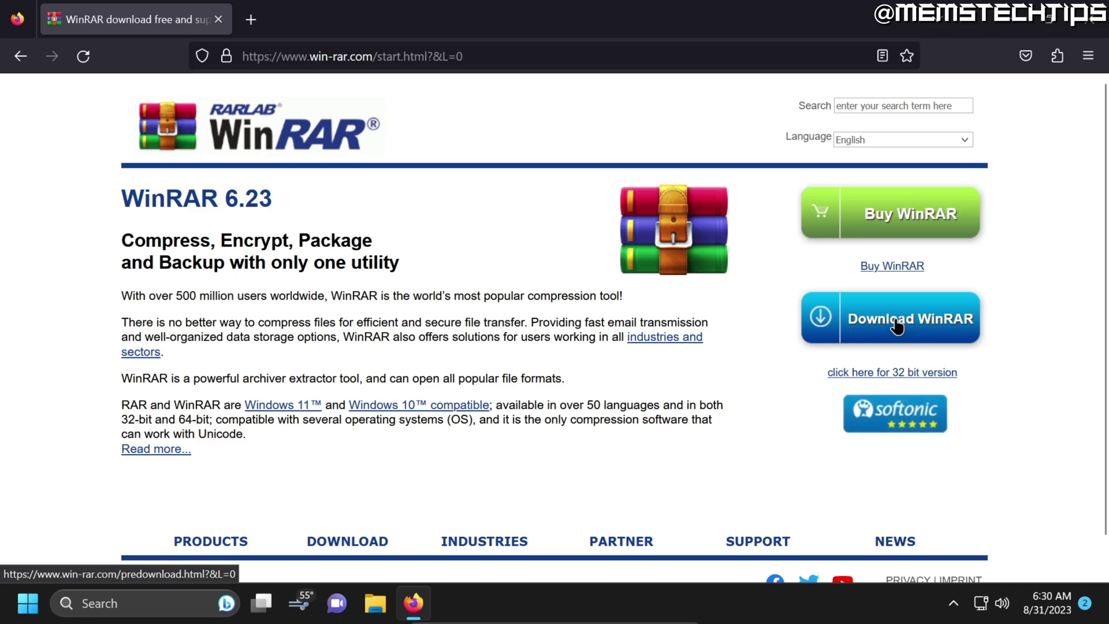
click(896, 325)
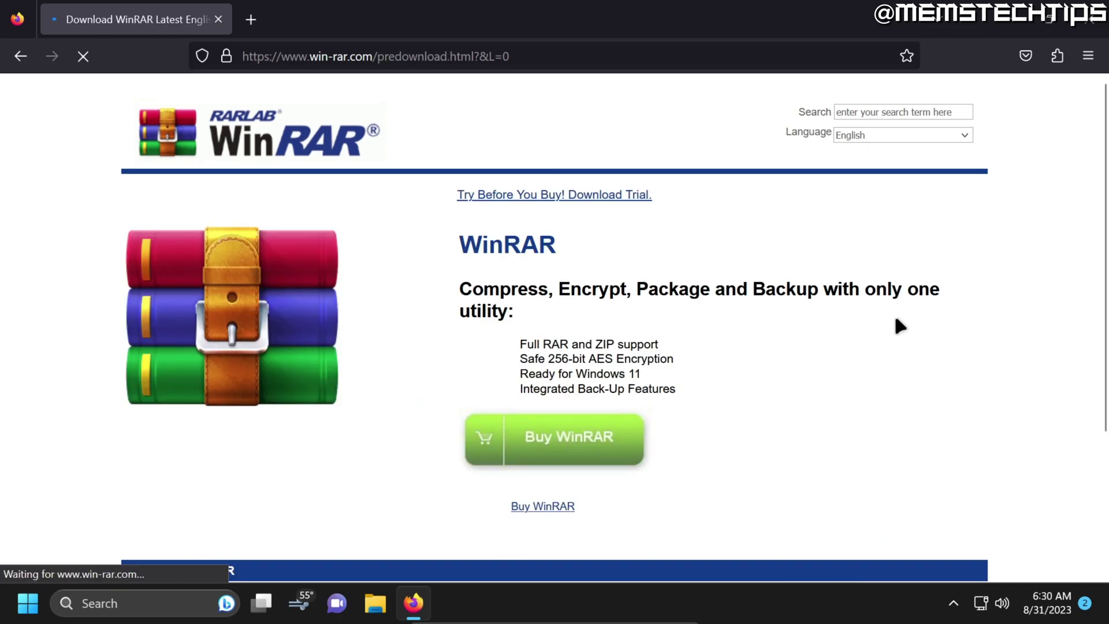
scroll(817, 228, down, 3)
scroll(817, 230, down, 1)
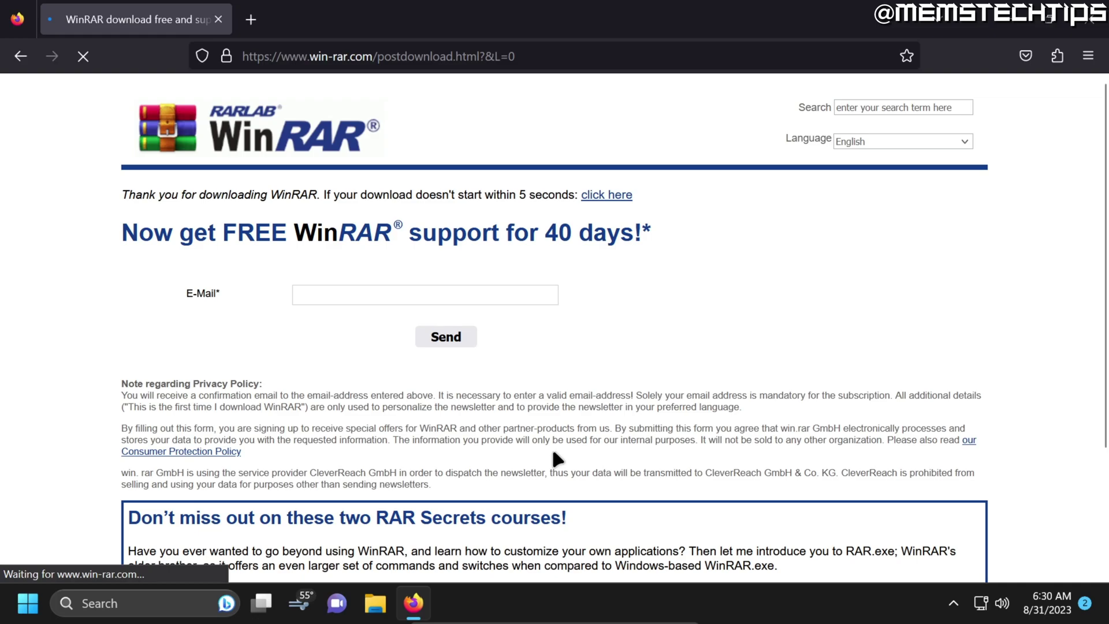
drag(183, 194, 575, 198)
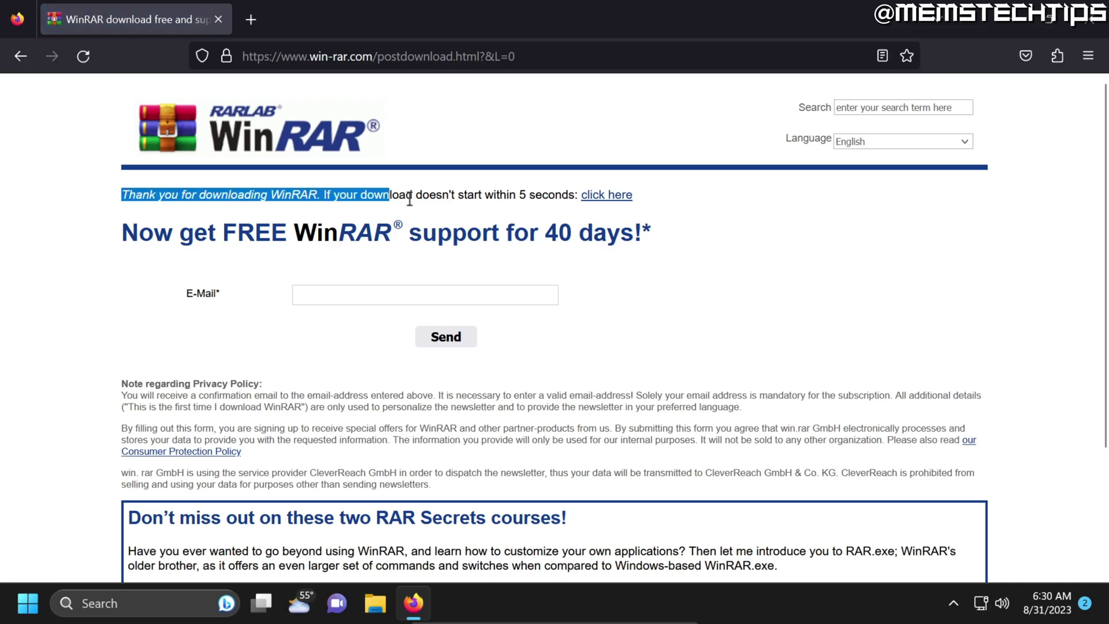
click(579, 197)
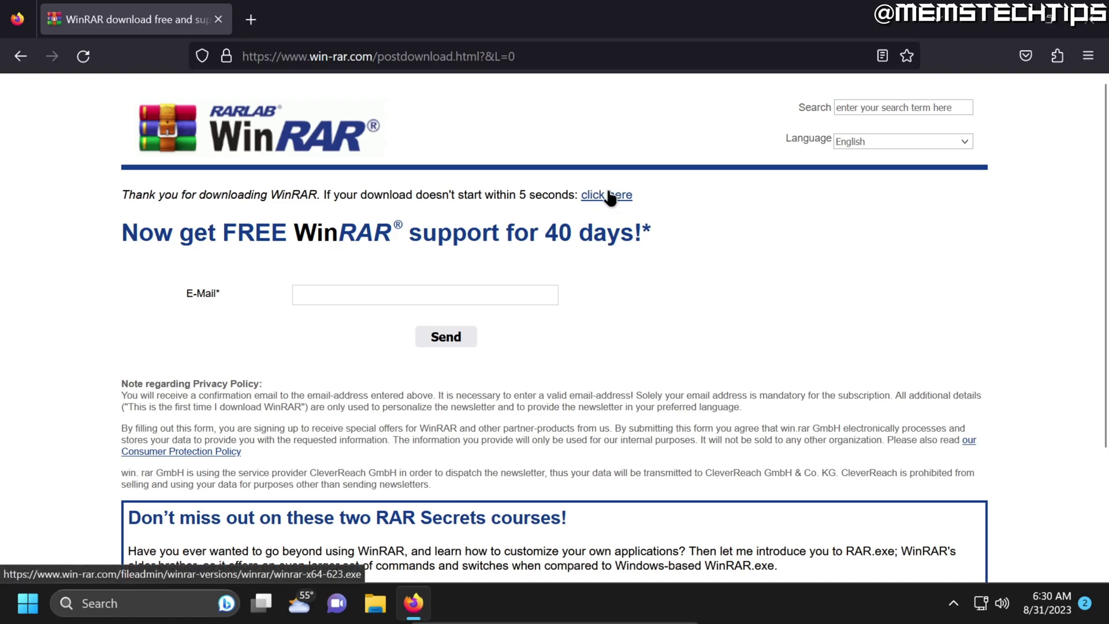
click(615, 197)
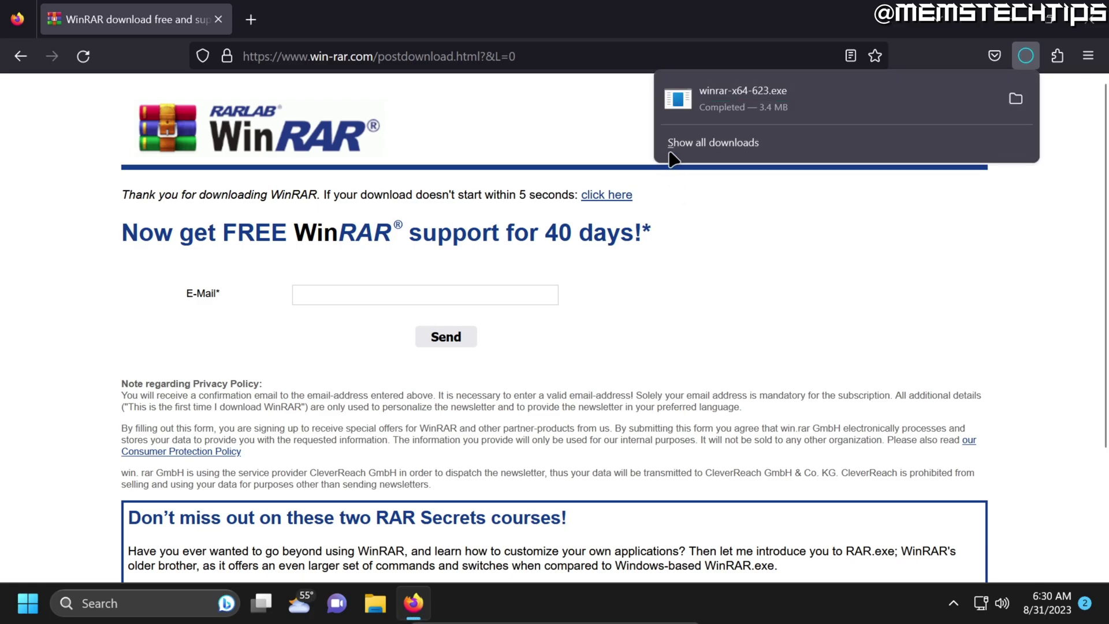
Run winrar-x64-623.exe from Firefox downloads and approve the User Account Control prompt.
click(765, 105)
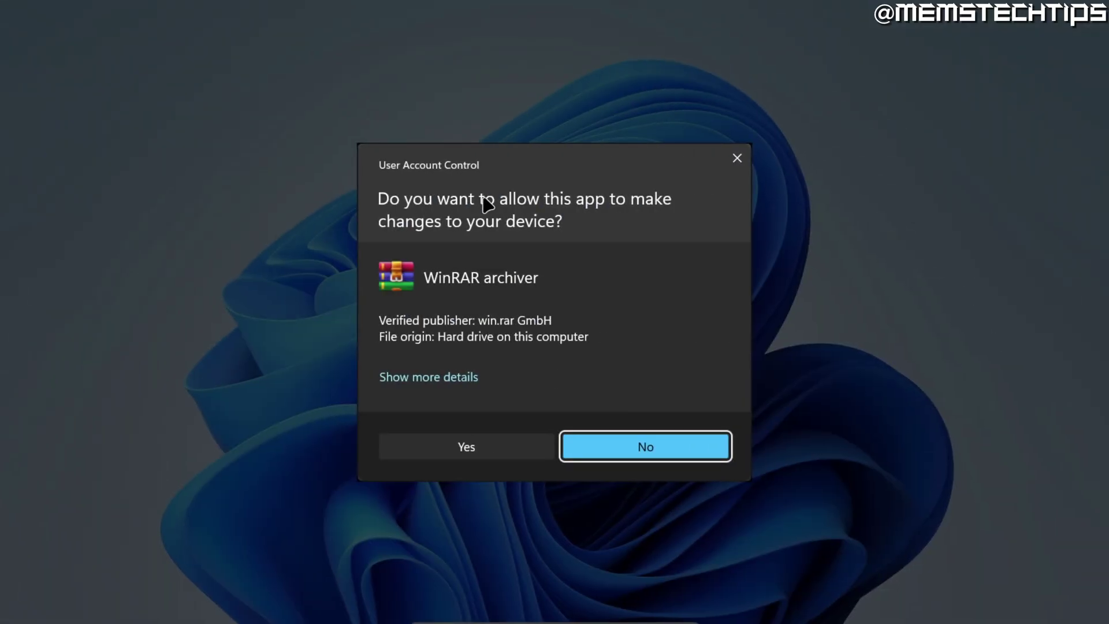
click(512, 449)
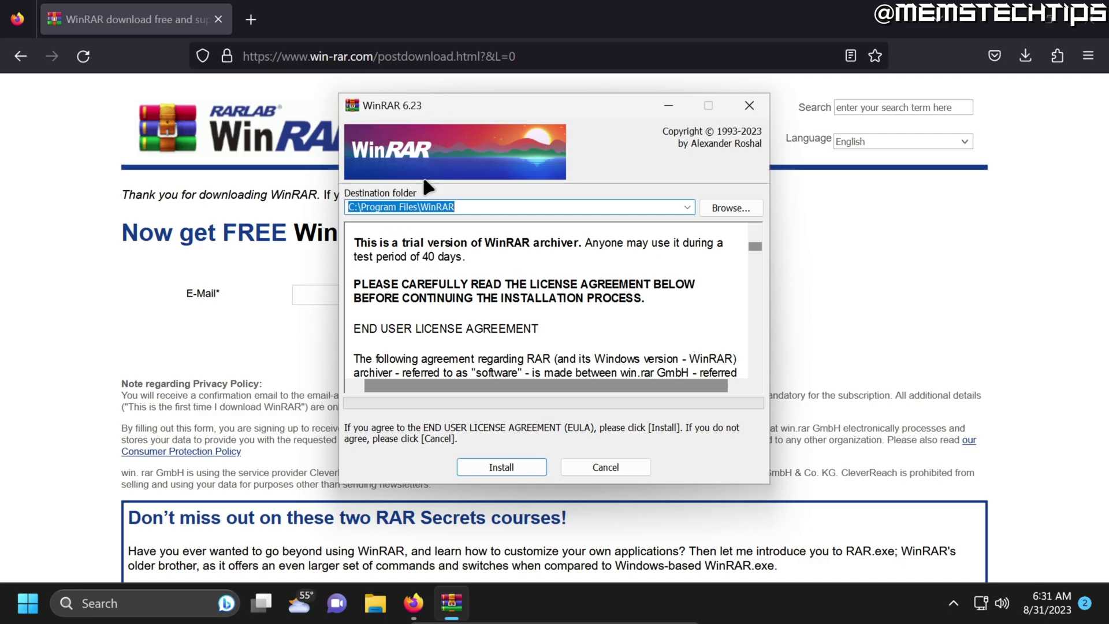
Install WinRAR to C:\Program Files\WinRAR, associate all file types, and finish setup.
click(517, 465)
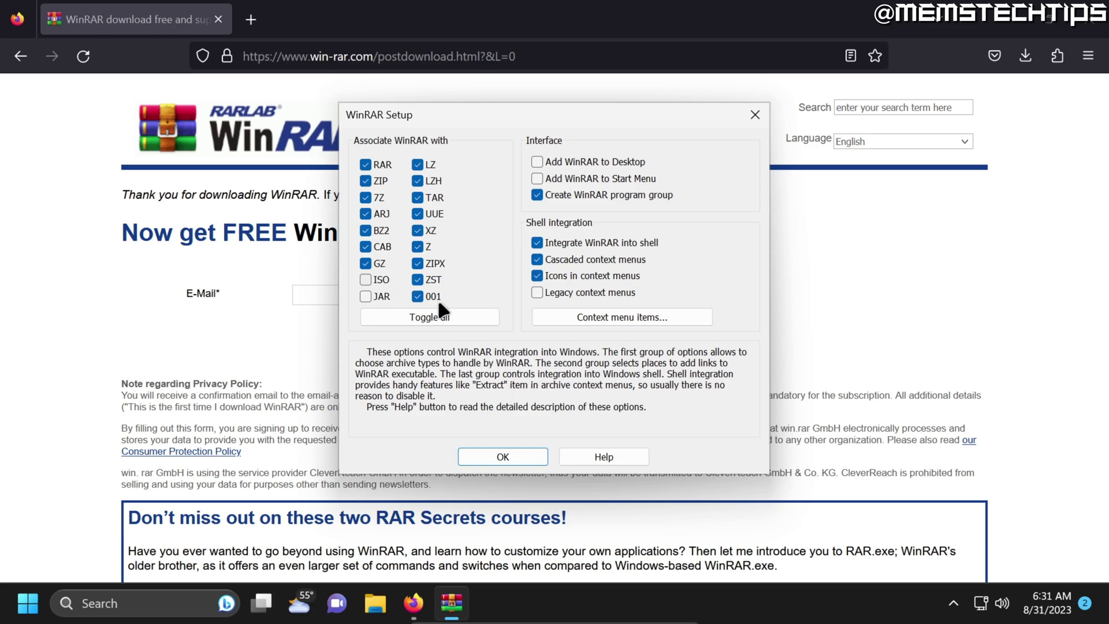
click(445, 316)
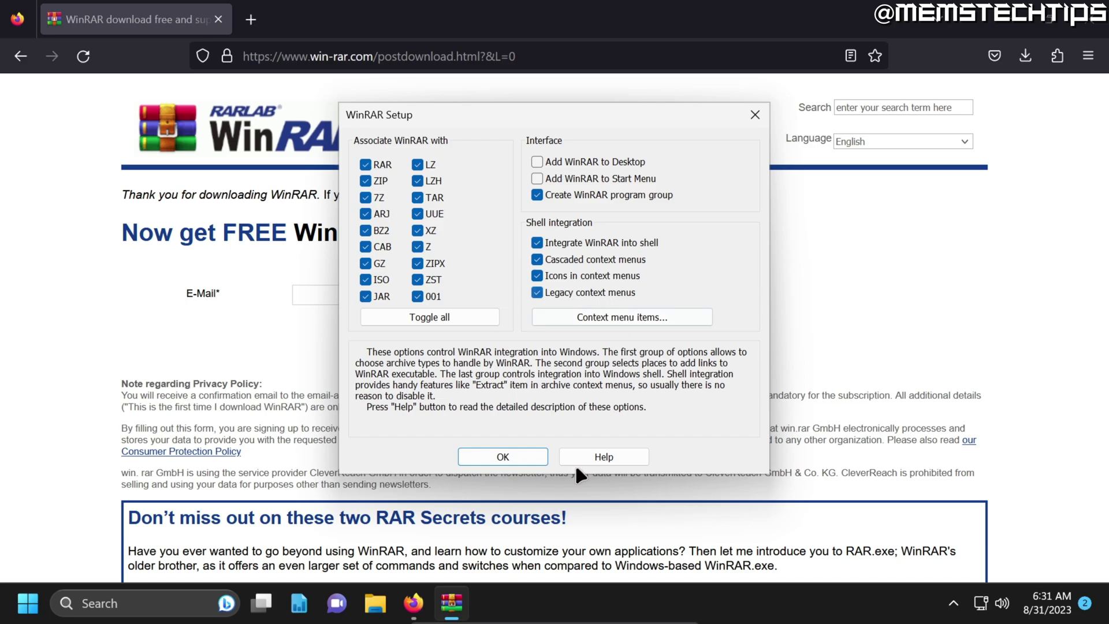
click(519, 456)
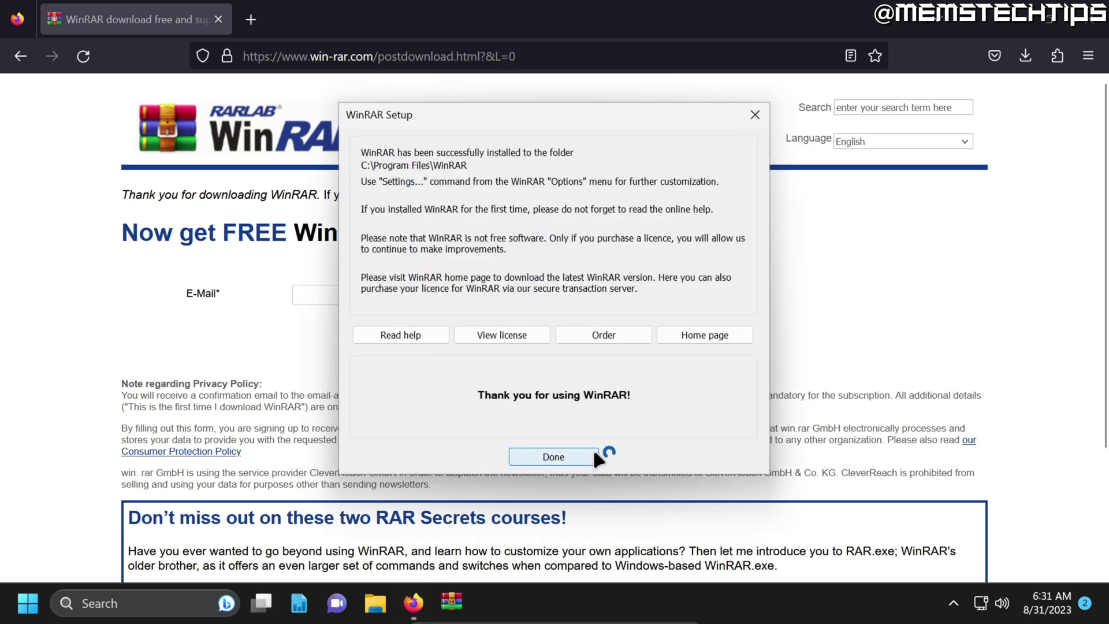
click(574, 458)
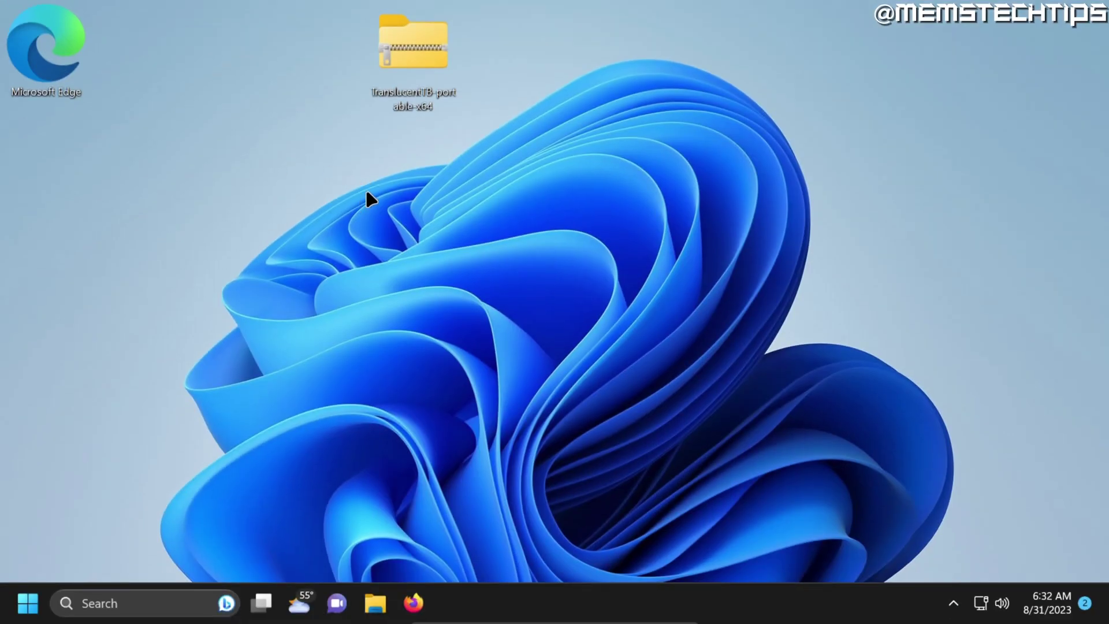
Extract TranslucentTB-portable-x64.zip to its own folder, place it beside the zip, and open it.
drag(325, 145, 474, 35)
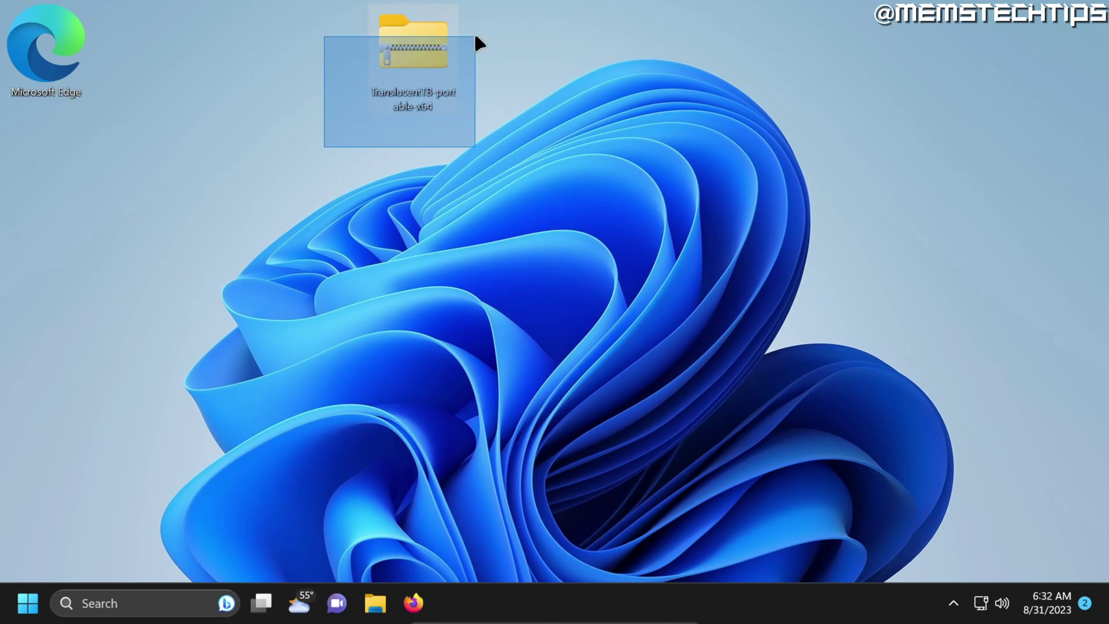
right_click(413, 41)
mouse_move(478, 390)
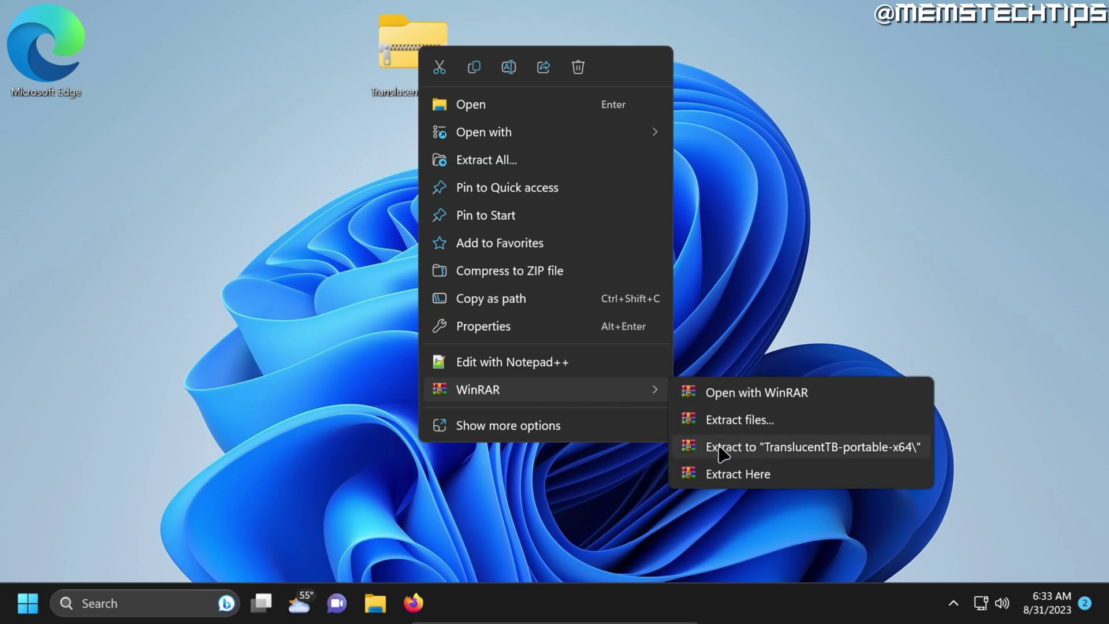
click(766, 453)
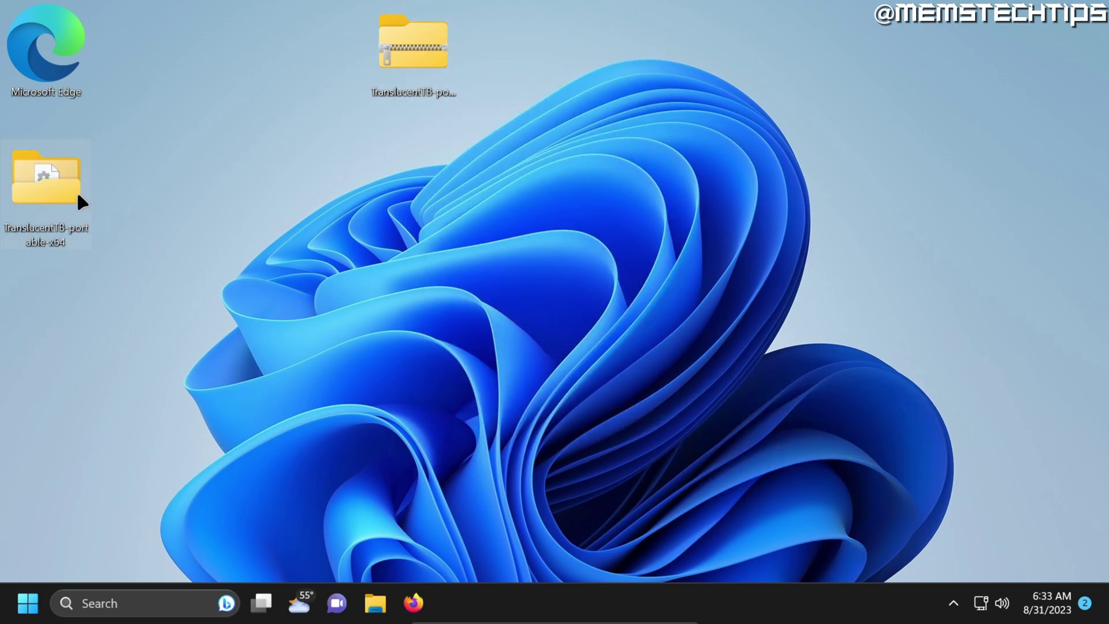
drag(45, 180, 505, 37)
double_click(495, 41)
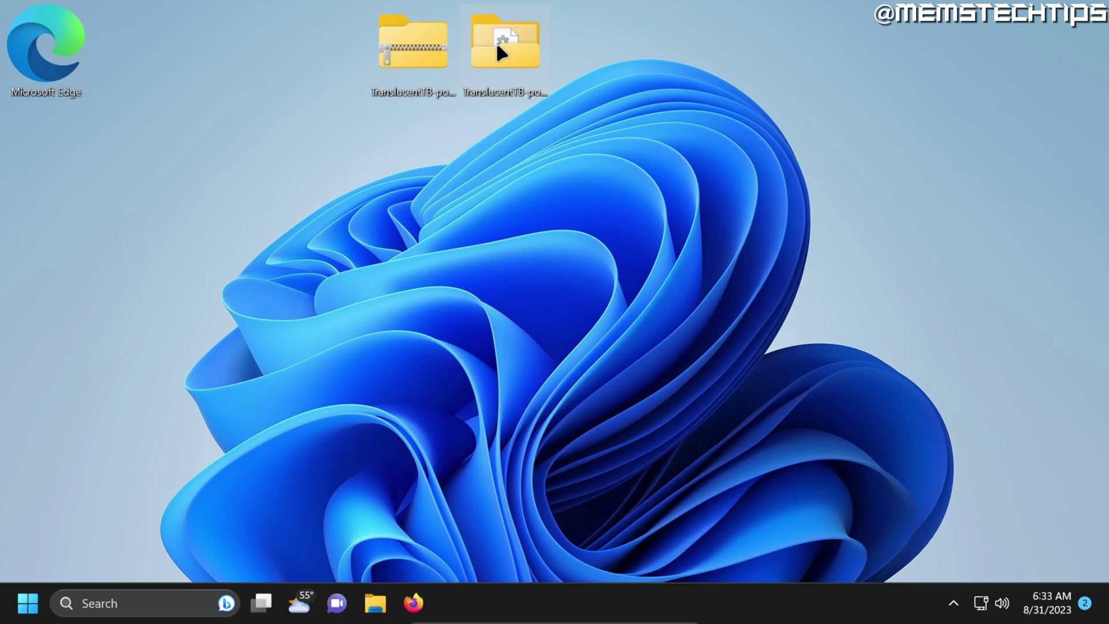